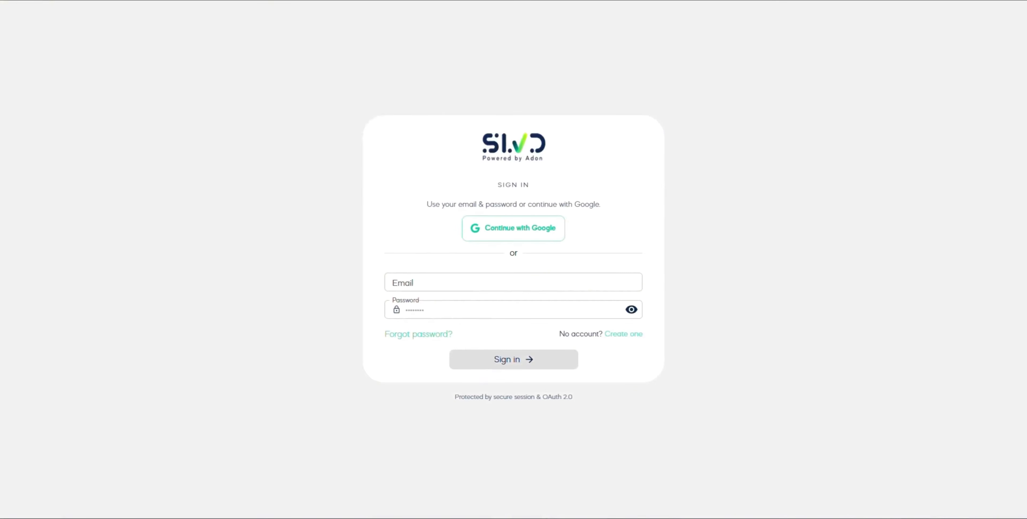
Register a new SLVD account by entering the full name, e-mail address and account password
left_click(623, 334)
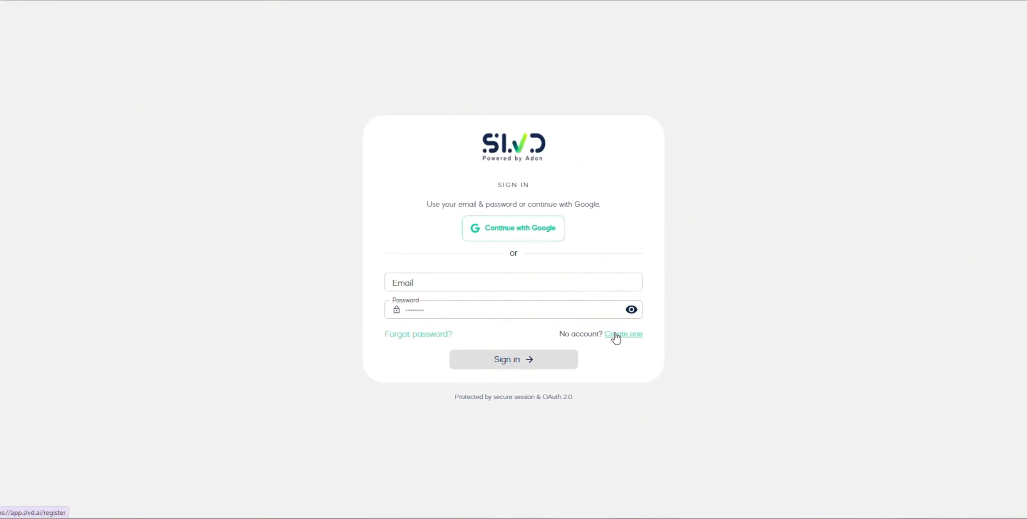
left_click(558, 257)
type("Test")
key("Tab")
type("te")
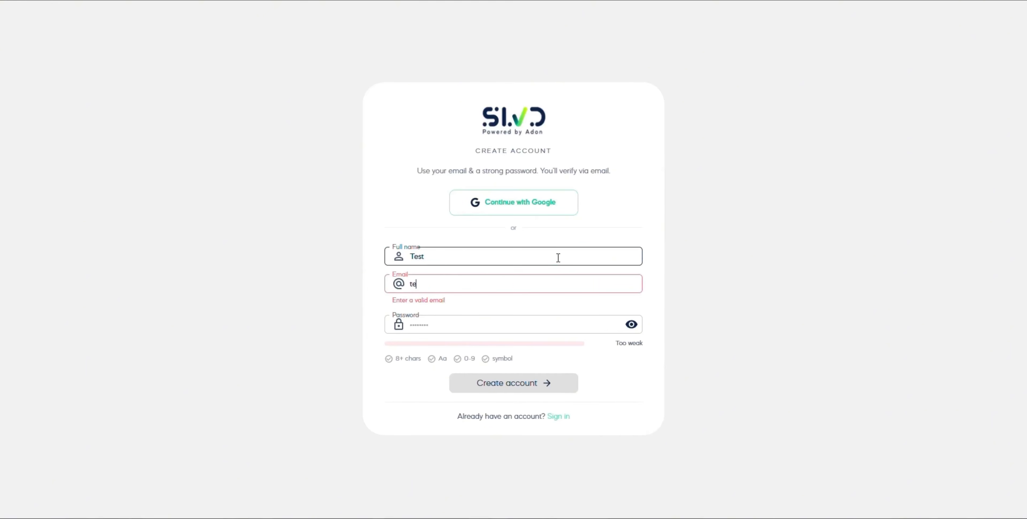
type("st@gmail.com")
key("Tab")
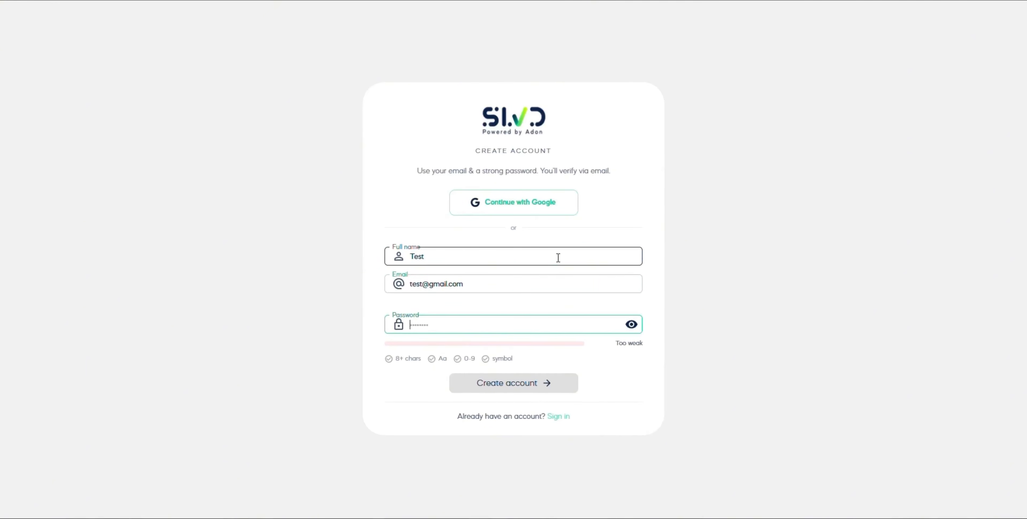
type("test12345")
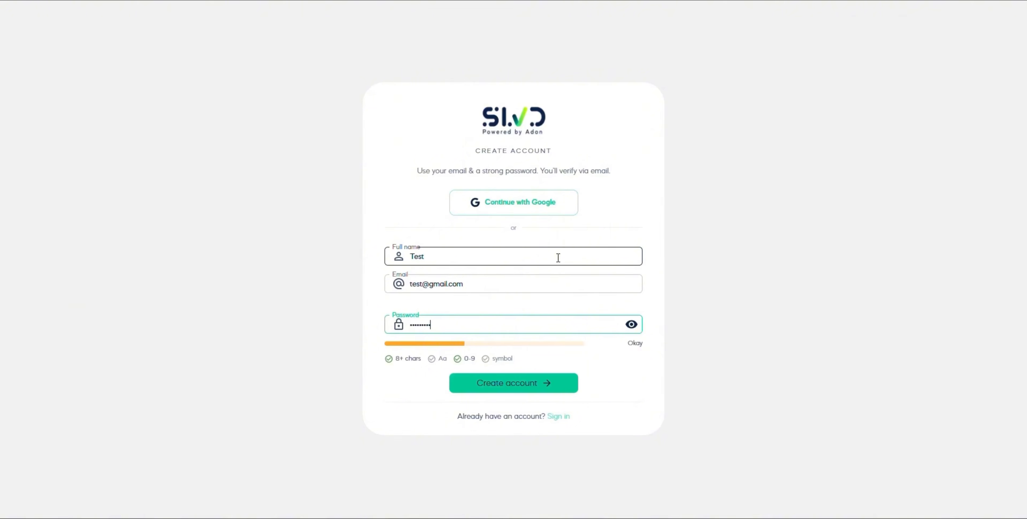
left_click(540, 379)
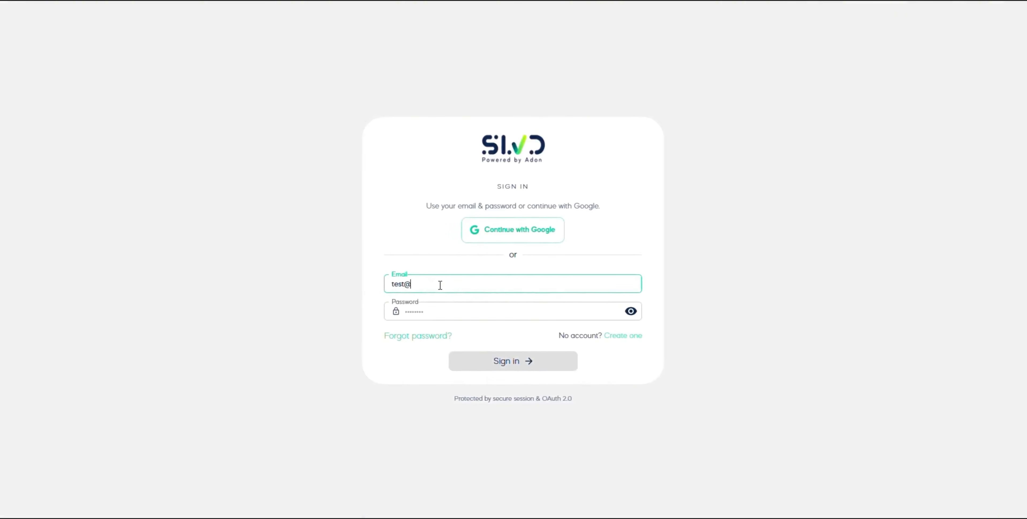
Sign in to SLVD with the account's e-mail address and password
key("Tab")
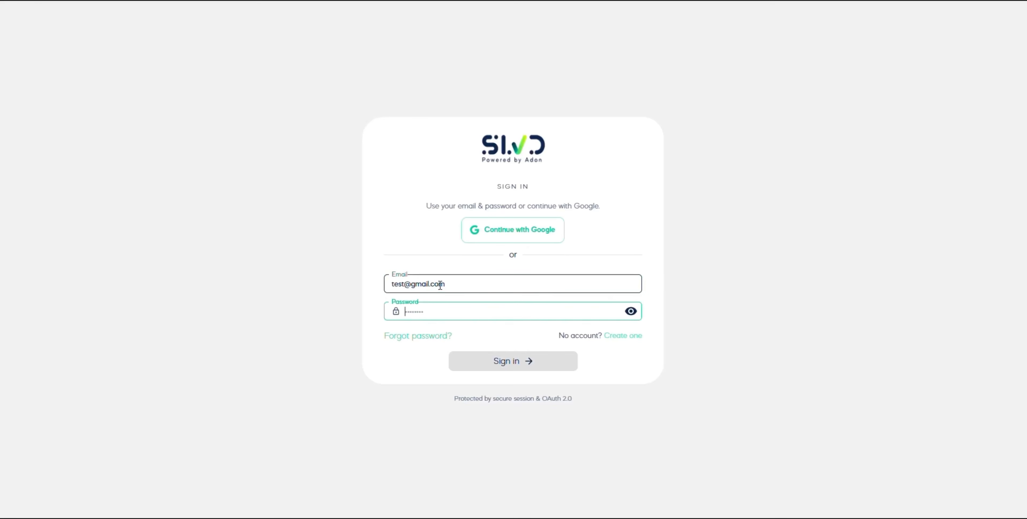
type("123")
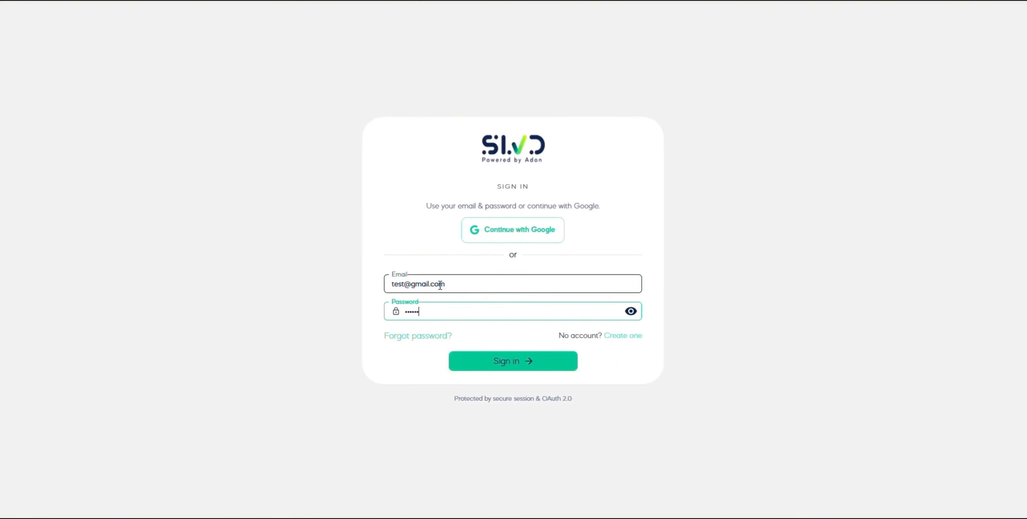
left_click(522, 367)
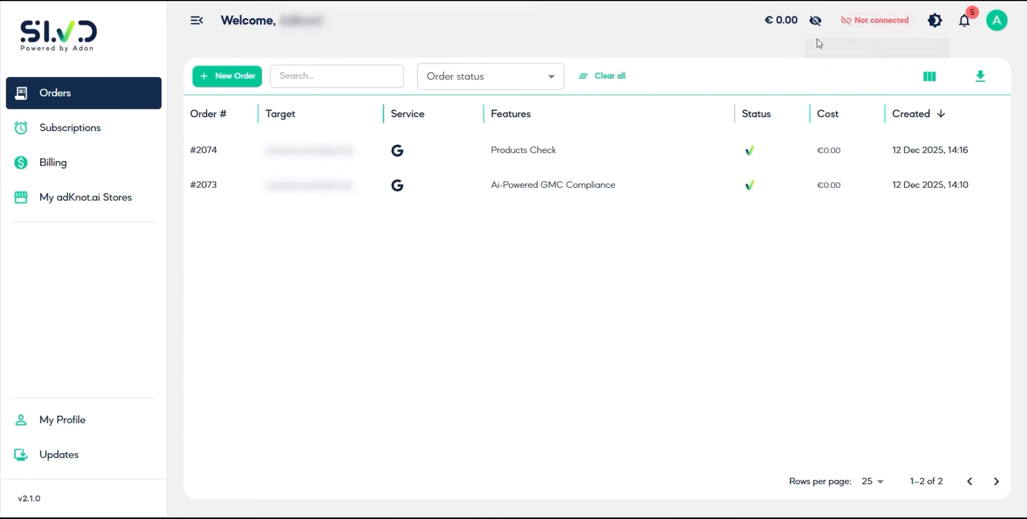
Generate a connection string for linking adKnot.ai stores to SLVD.ai, copy it and close the dialog
mouse_move(862, 22)
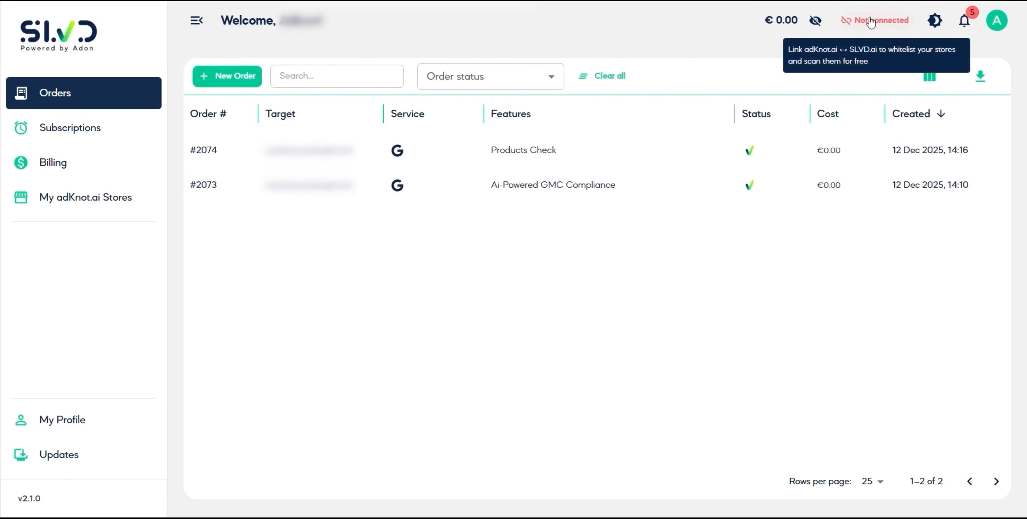
left_click(867, 22)
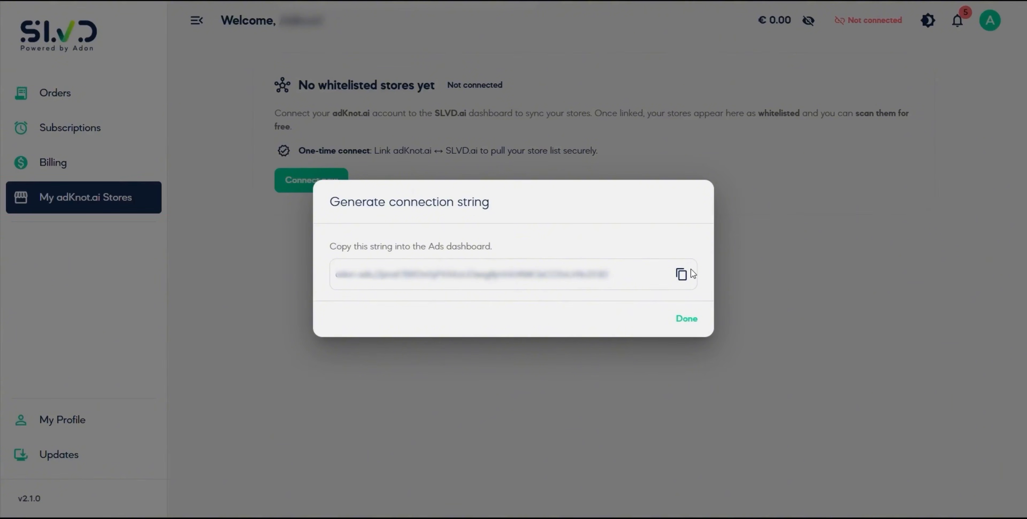
left_click(680, 274)
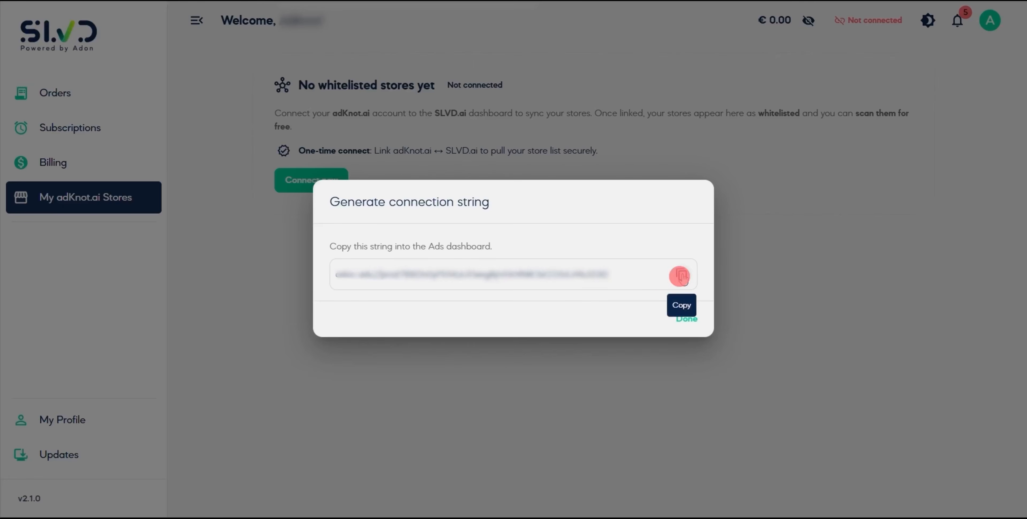
left_click(687, 320)
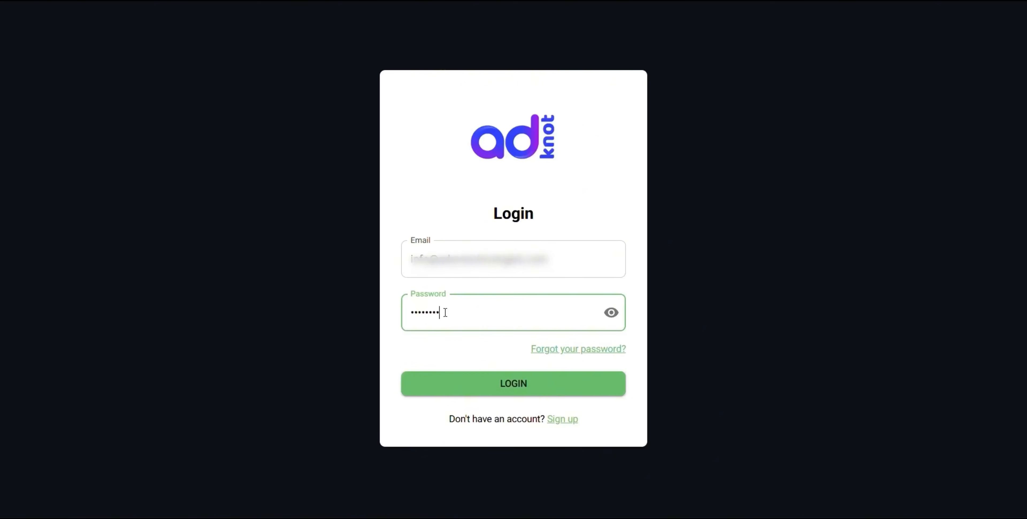
Log in to adKnot and open the page for connecting to SLVD.ai
left_click(521, 385)
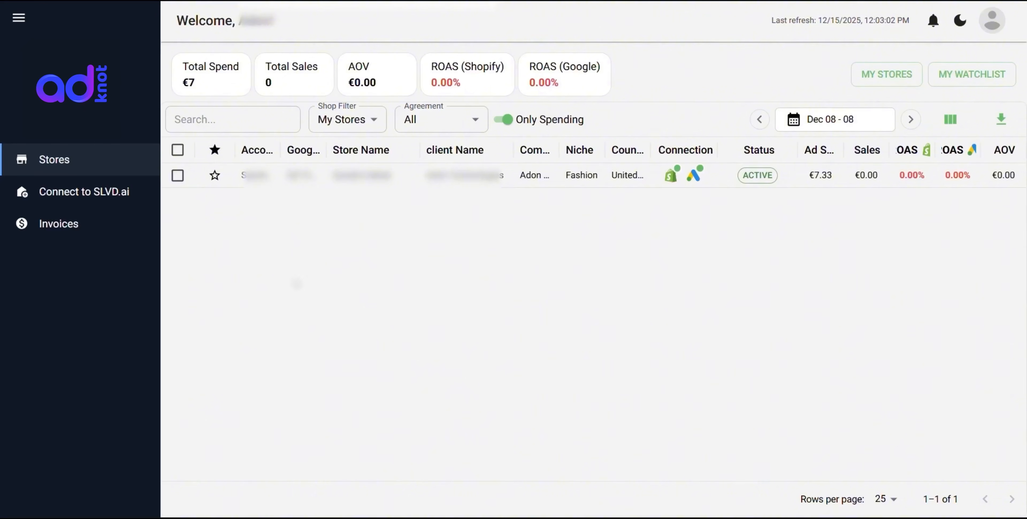
left_click(85, 194)
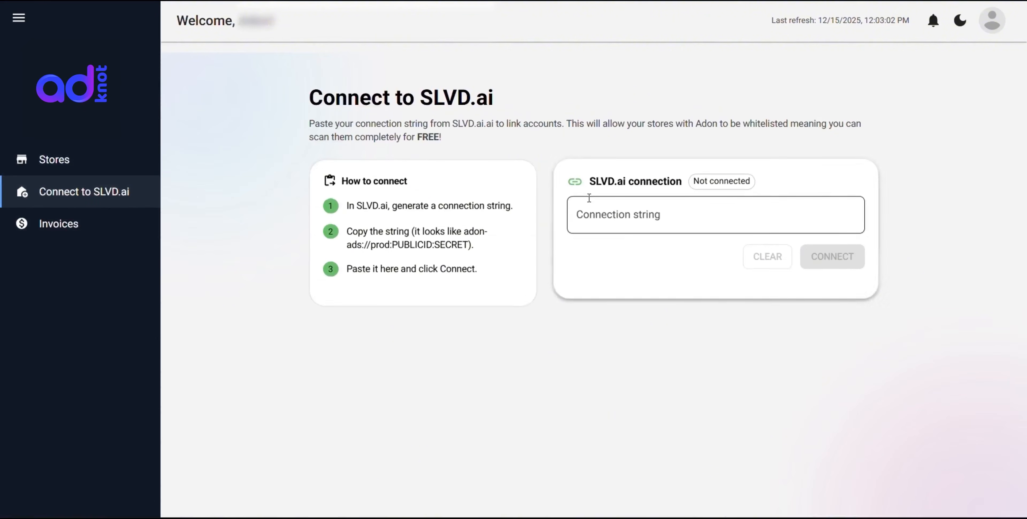
Connect adKnot to SLVD.ai with the copied connection string, and refresh the adKnot stores in SLVD
left_click(614, 214)
key("ctrl+v")
left_click(830, 259)
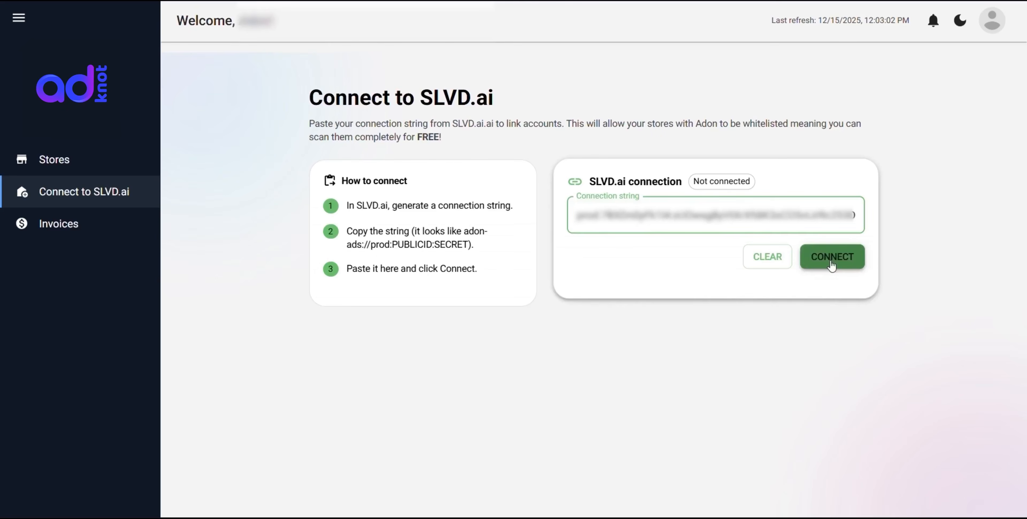
left_click(831, 263)
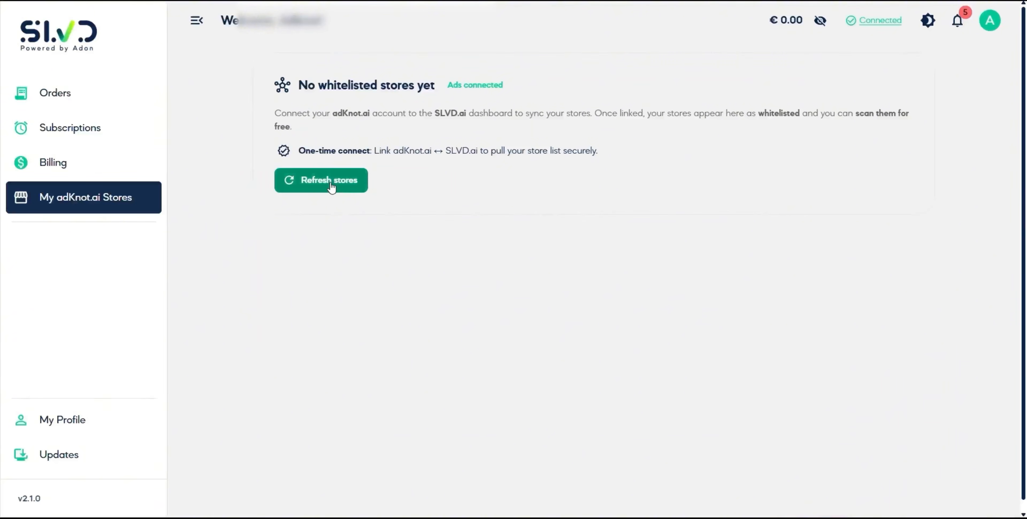
left_click(326, 186)
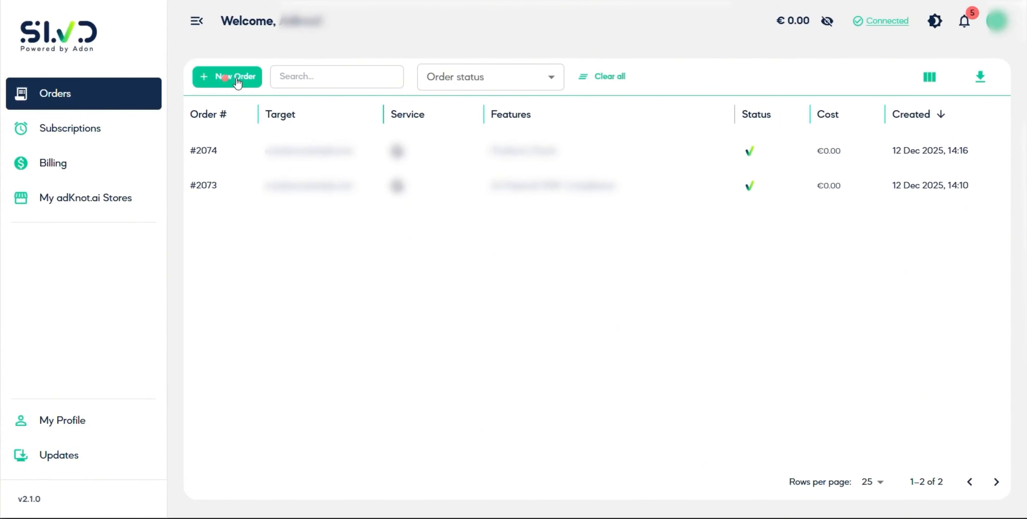
Configure a new Google Merchant order for an AI-Powered GMC Compliance Scan with the store's homepage URL and proceed
left_click(237, 80)
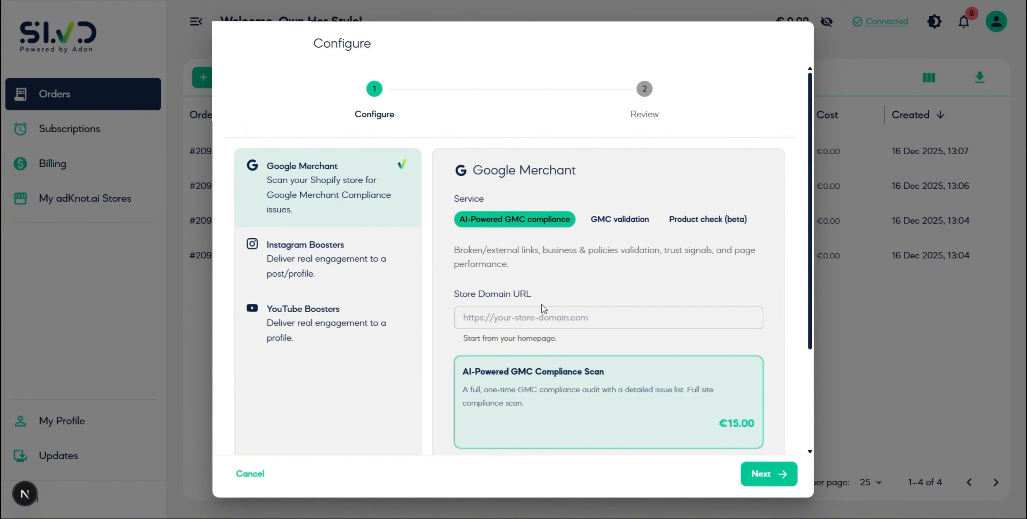
left_click(635, 322)
key("ctrl+v")
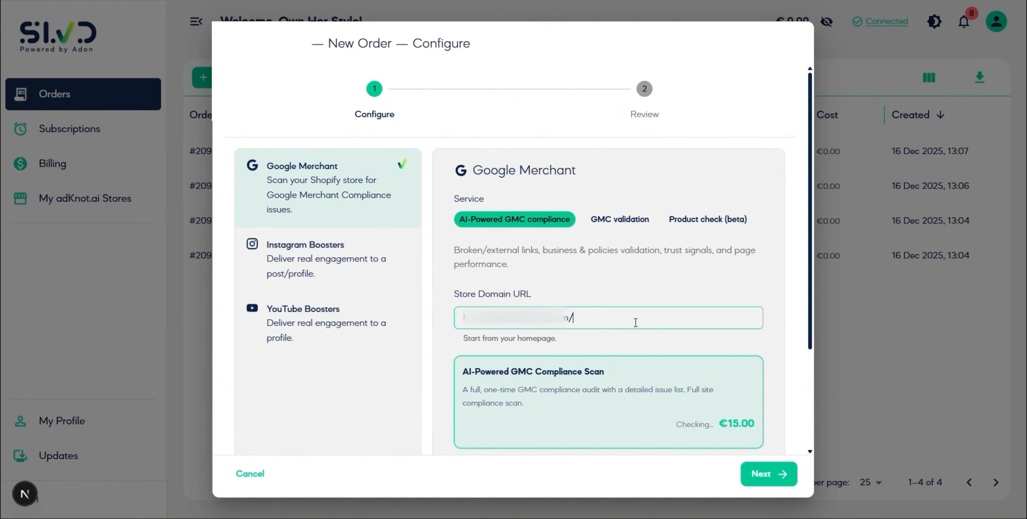
scroll(635, 306, "down", 3)
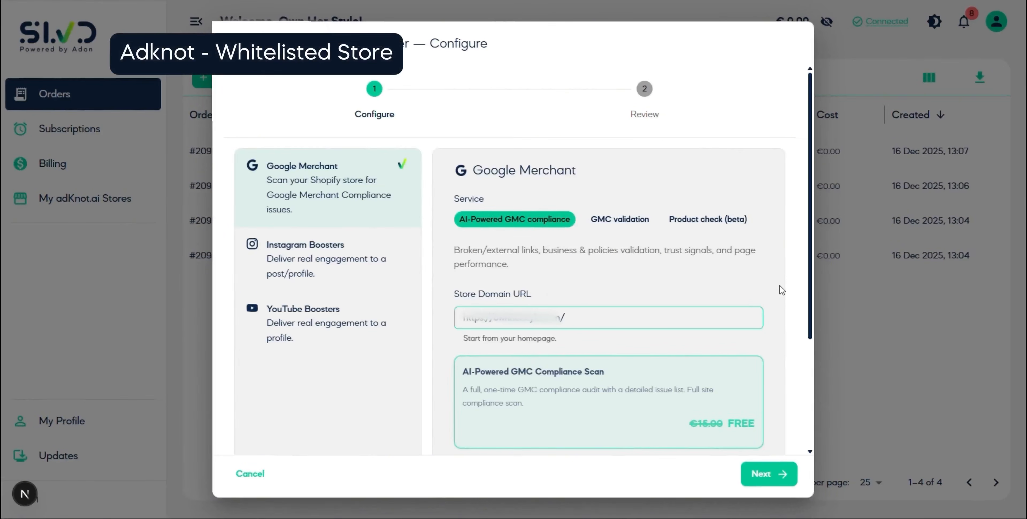
scroll(781, 290, "down", 3)
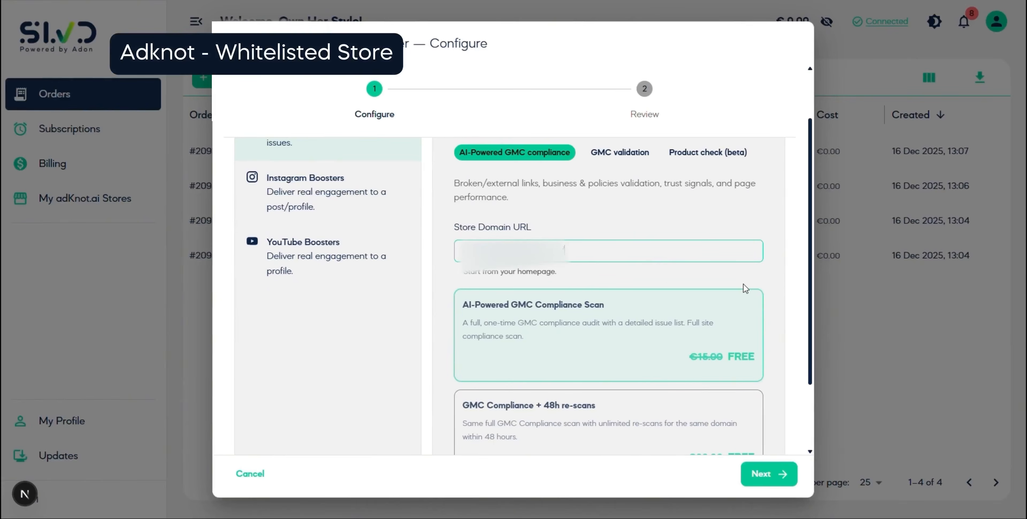
scroll(743, 288, "down", 1)
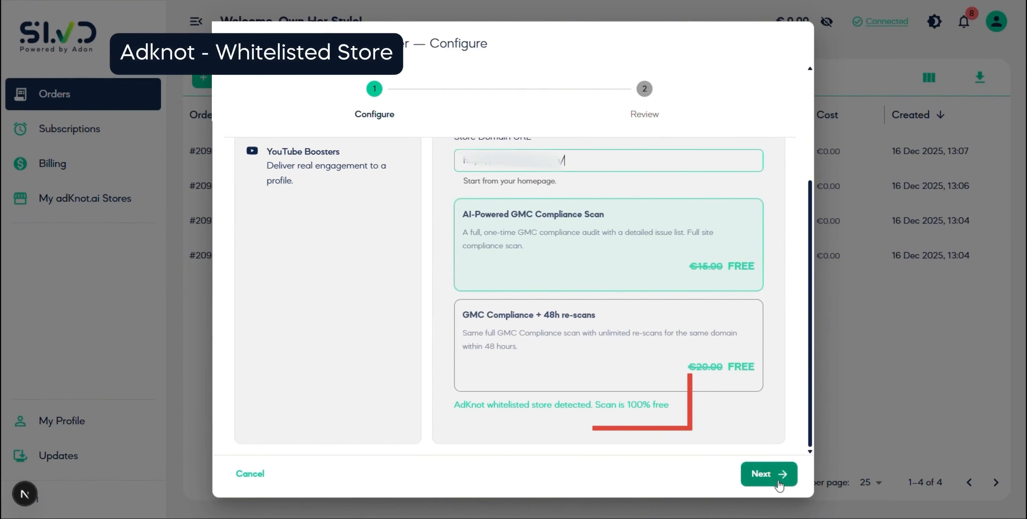
left_click(763, 475)
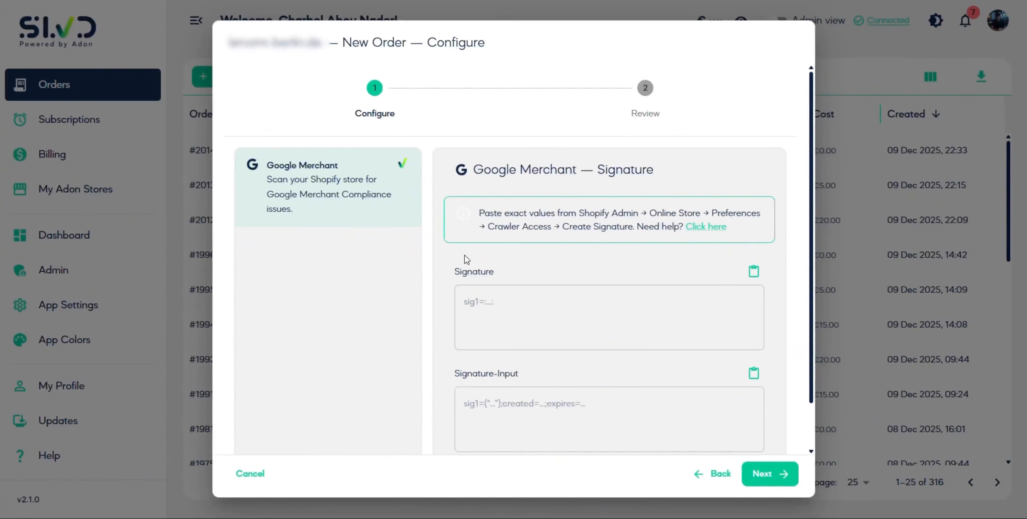
Switch to the Shopify admin and go to Crawler access in the Online Store preferences
scroll(510, 334, "down", 1)
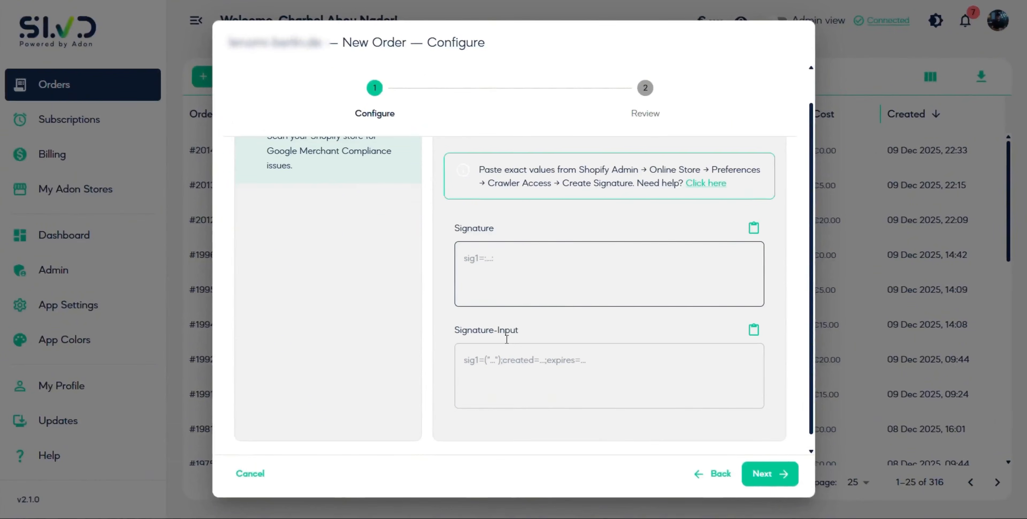
scroll(478, 319, "up", 1)
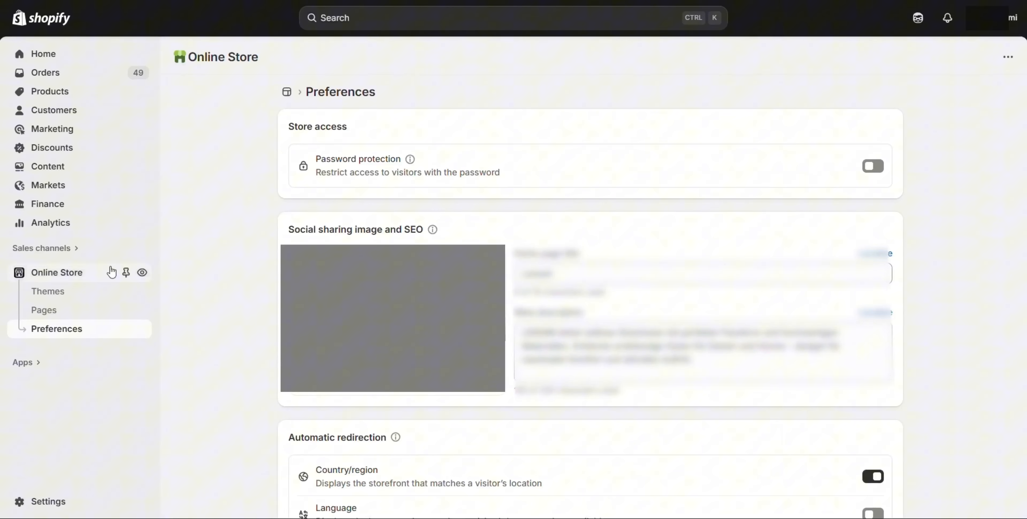
left_click(71, 330)
scroll(486, 367, "down", 3)
scroll(486, 368, "down", 10)
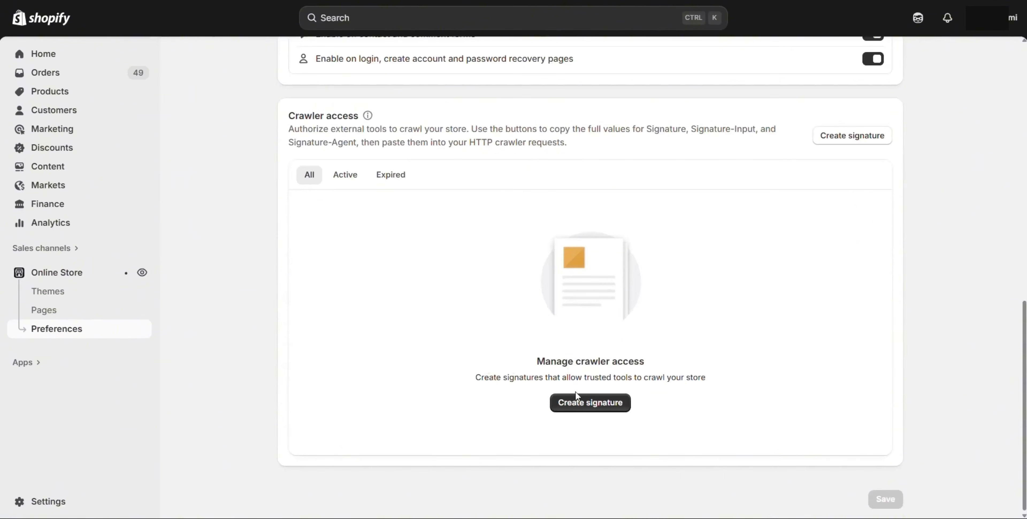
Create a crawler access signature named adon that expires in 90 days
left_click(592, 402)
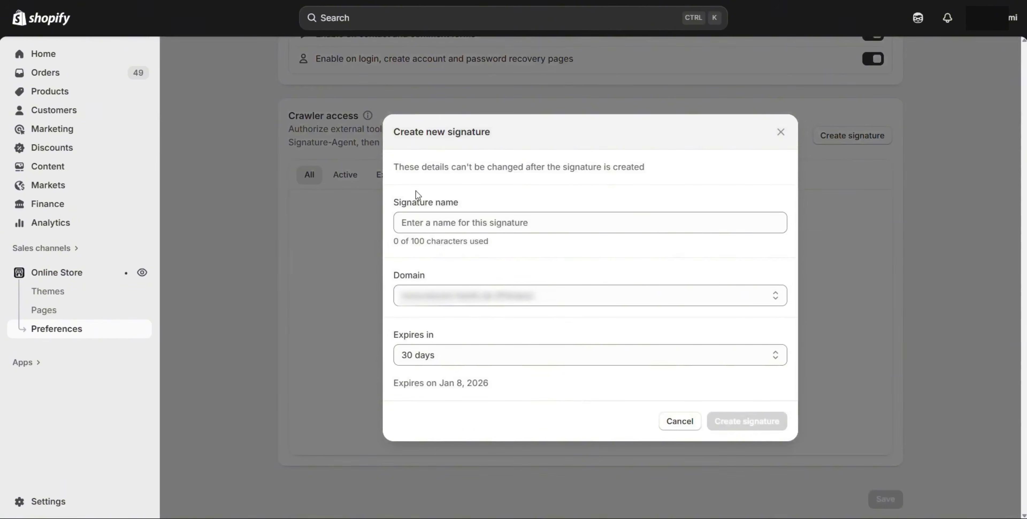
left_click_drag(394, 202, 459, 215)
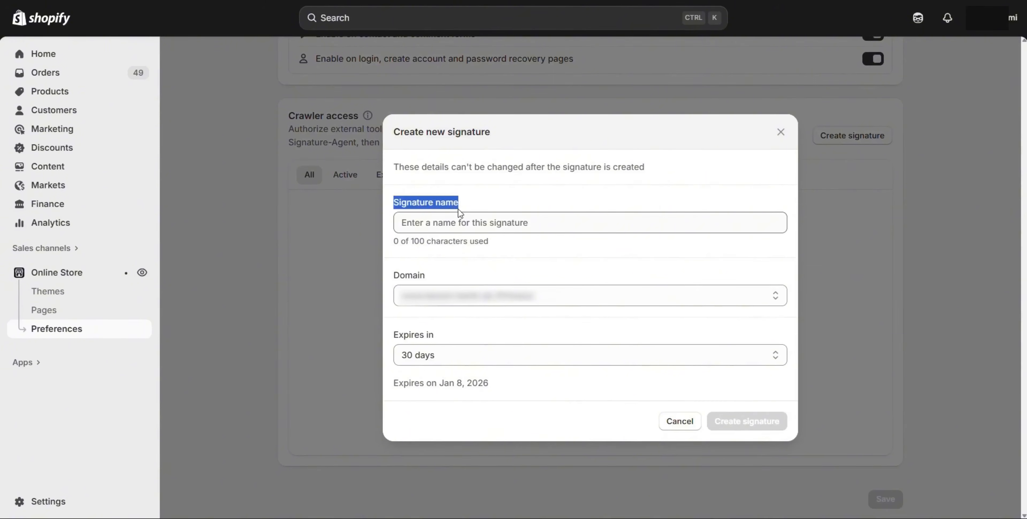
left_click(465, 222)
type("adon")
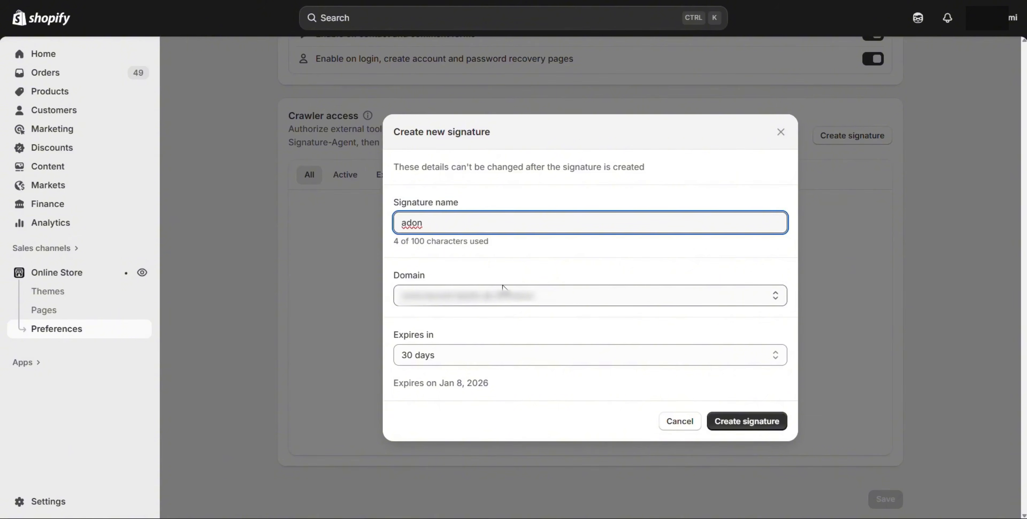
key("Tab")
left_click(471, 358)
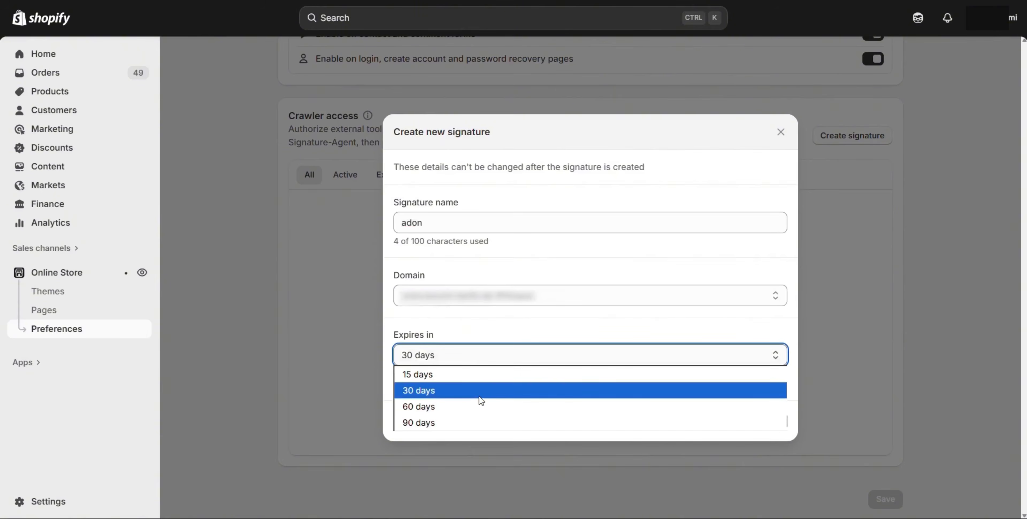
left_click(459, 422)
left_click(767, 424)
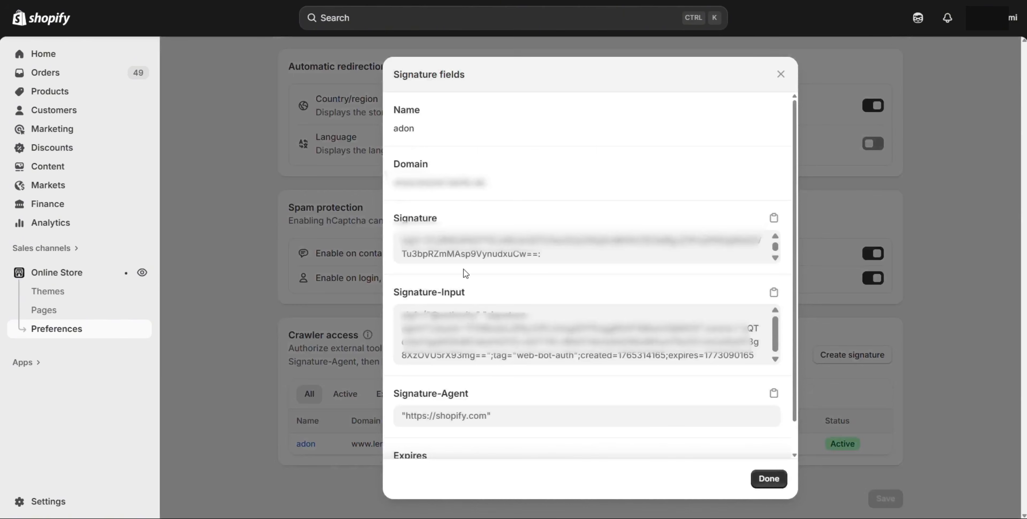
Copy the Signature and Signature-Input values from Shopify into the SLVD order's matching fields and place the order
left_click(773, 218)
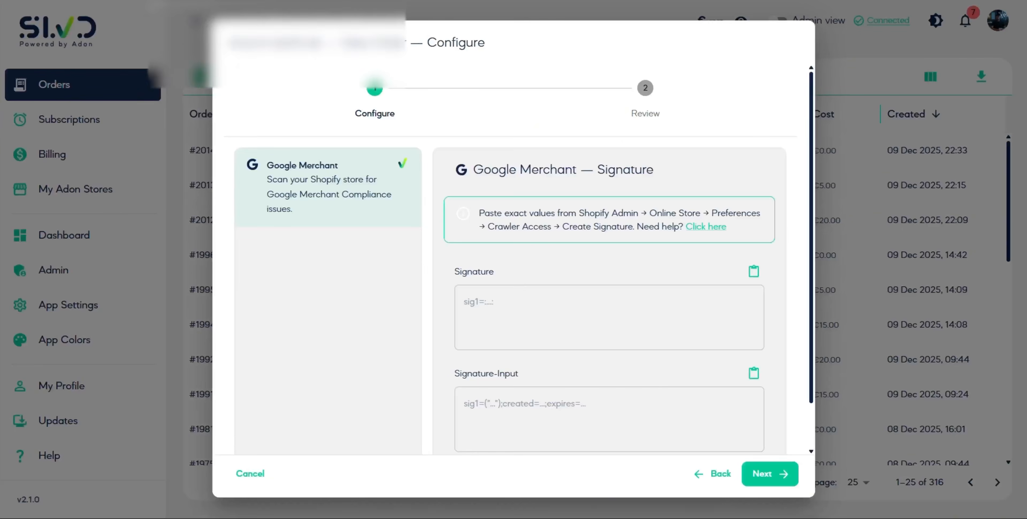
key("ctrl+v")
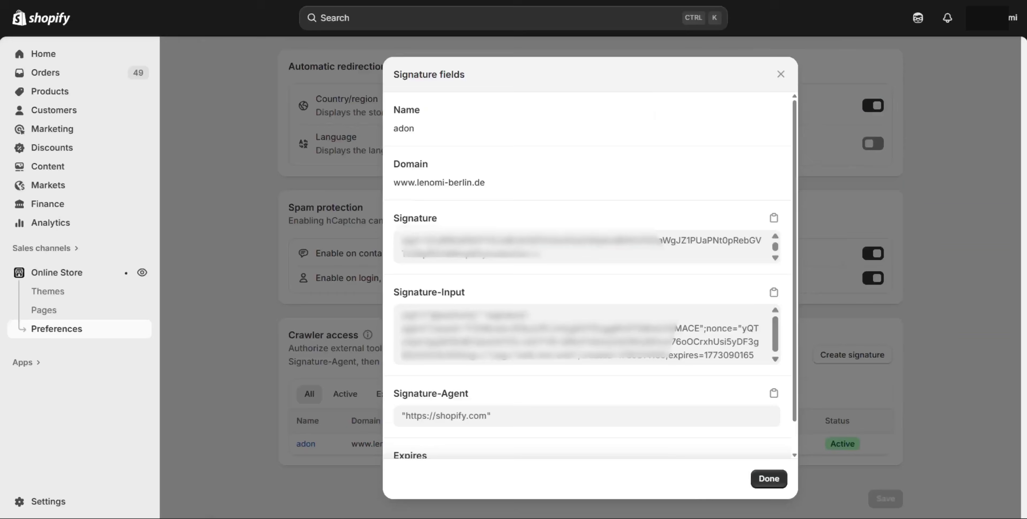
left_click(772, 291)
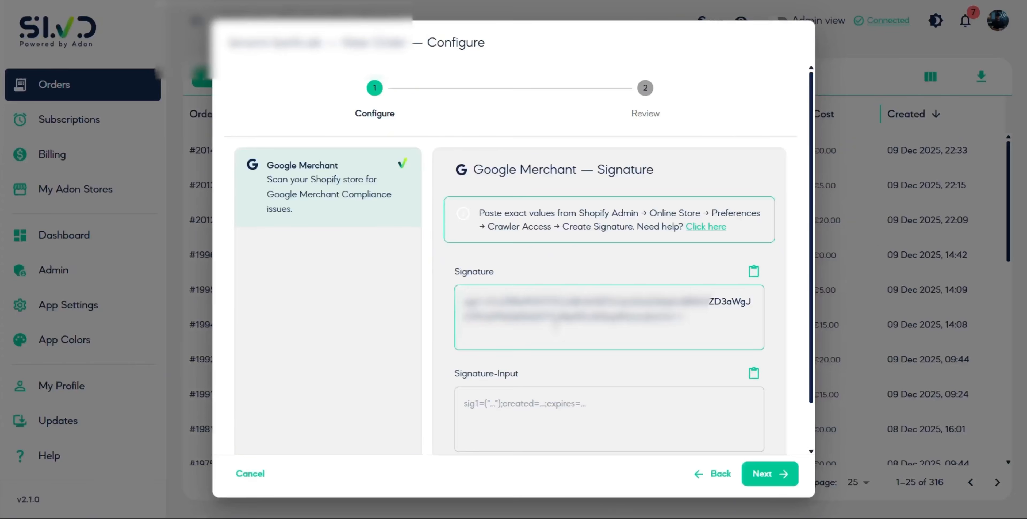
left_click(570, 417)
key("ctrl+v")
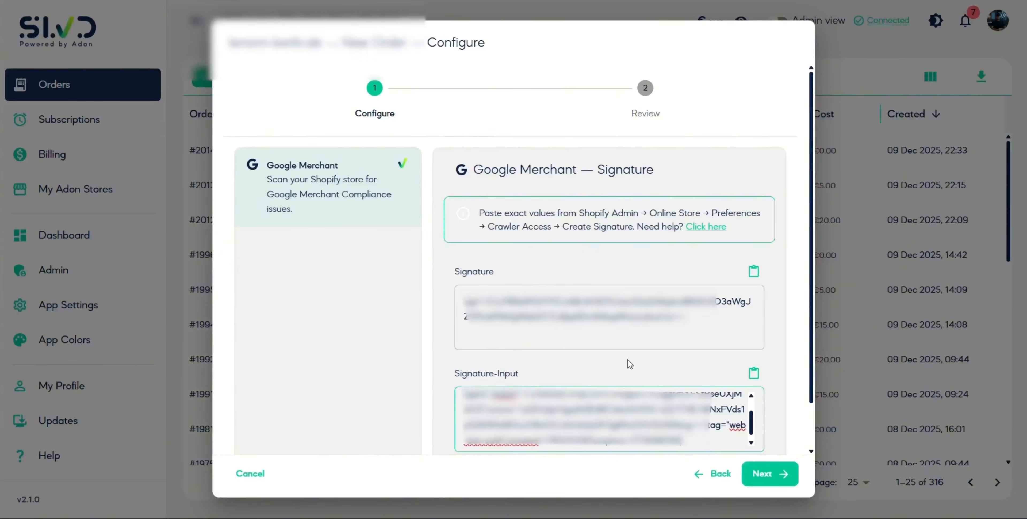
left_click(777, 477)
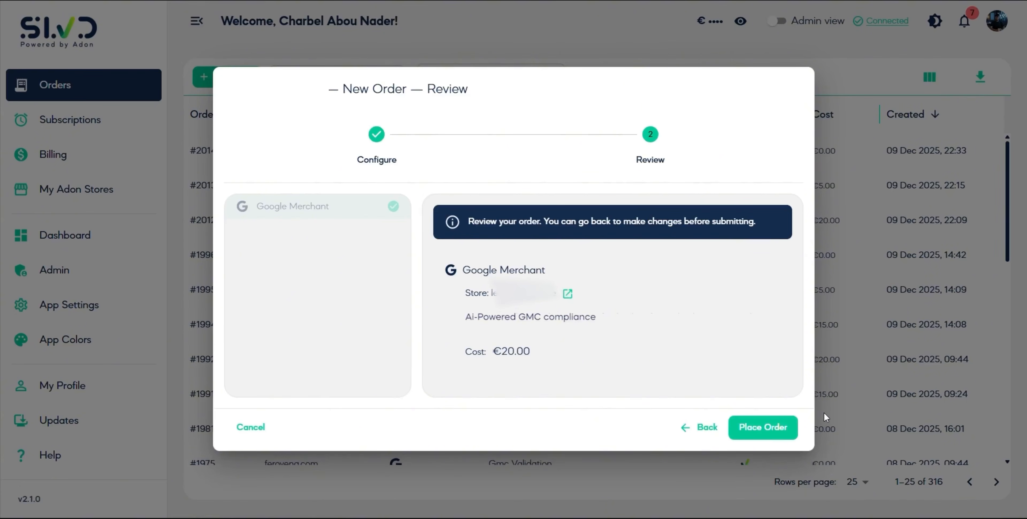
left_click(763, 427)
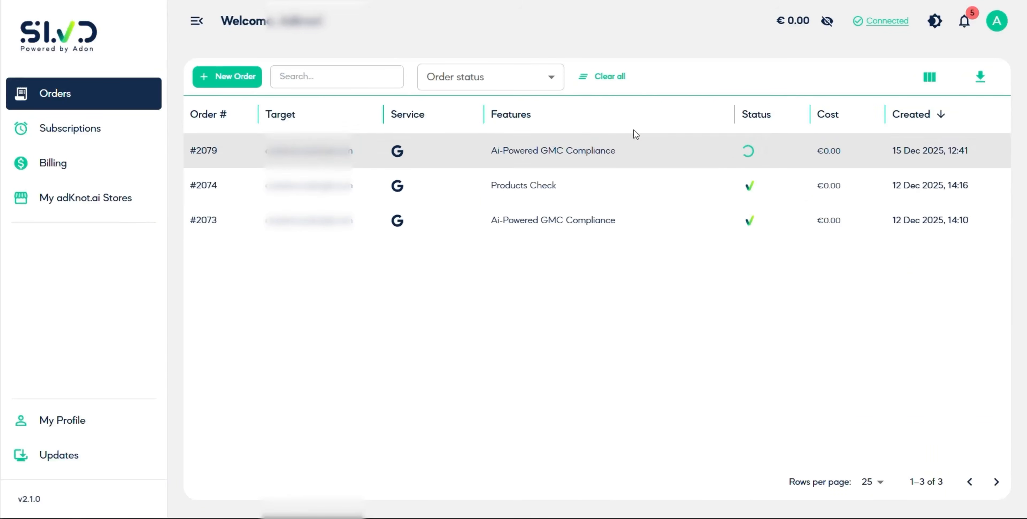
Open the newest AI-Powered GMC Compliance order's results and confirm a re-scan under the GMC Compliance 48h plan
left_click(637, 157)
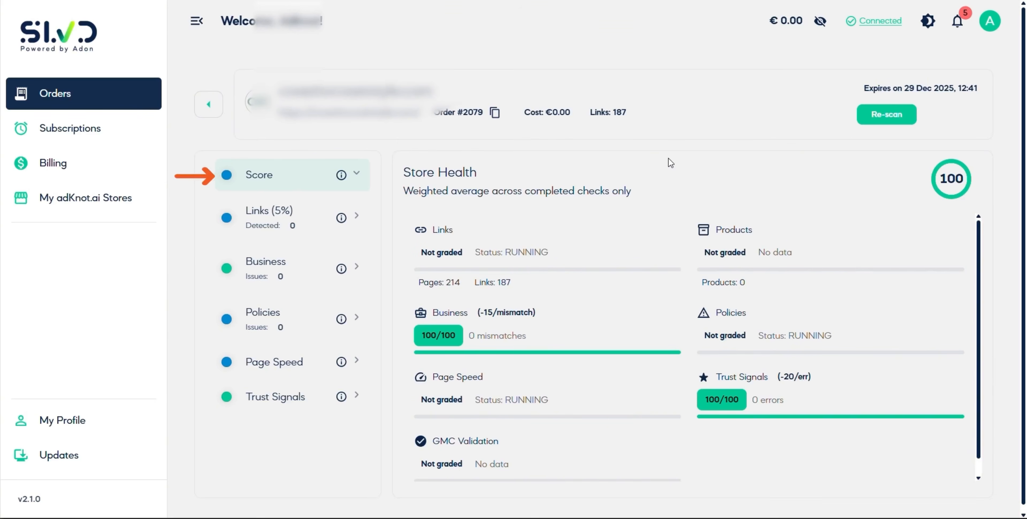
mouse_move(951, 185)
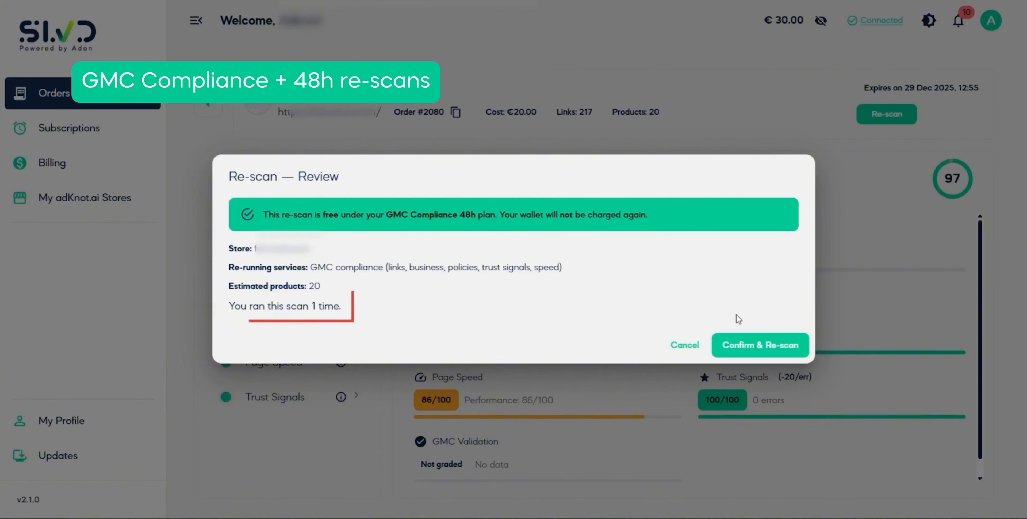
left_click(758, 344)
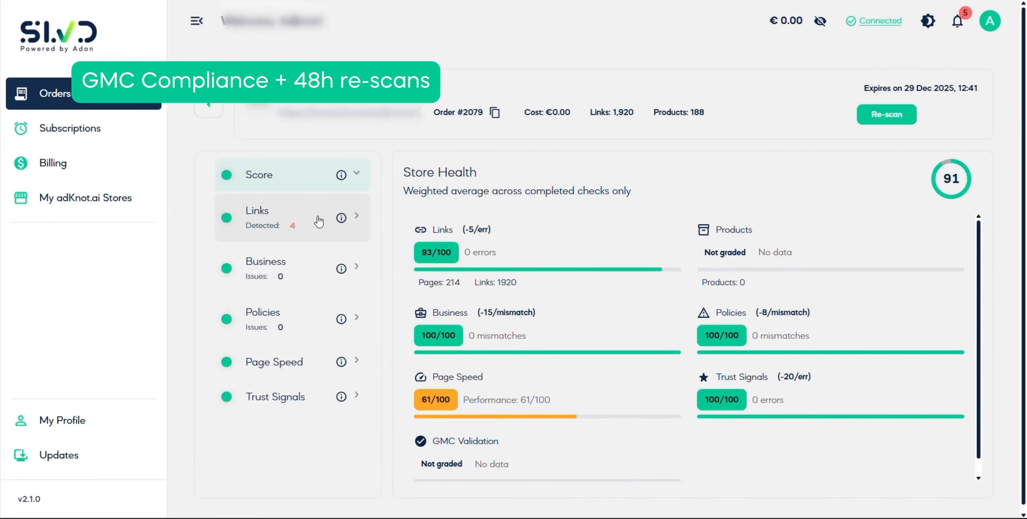
Review the compliance order's link findings, including the external links, and its Business findings
left_click(316, 217)
left_click(316, 293)
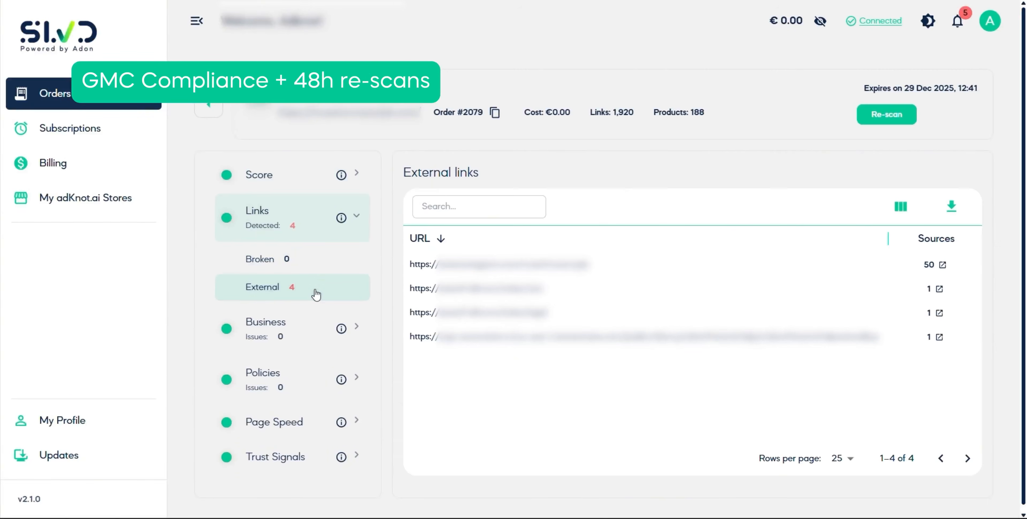
left_click(310, 335)
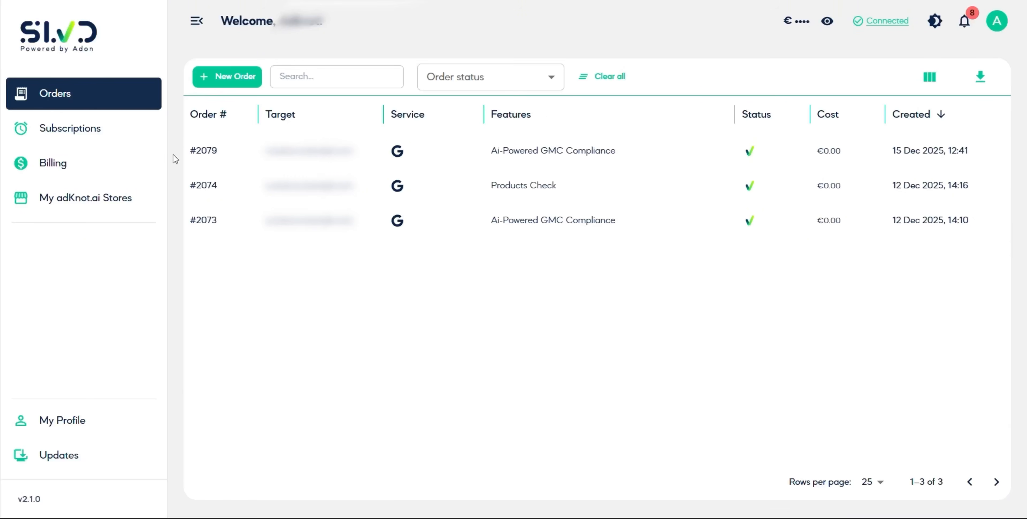
Top up the SLVD wallet with €50.00 through billing and check the wallet balance
left_click(66, 164)
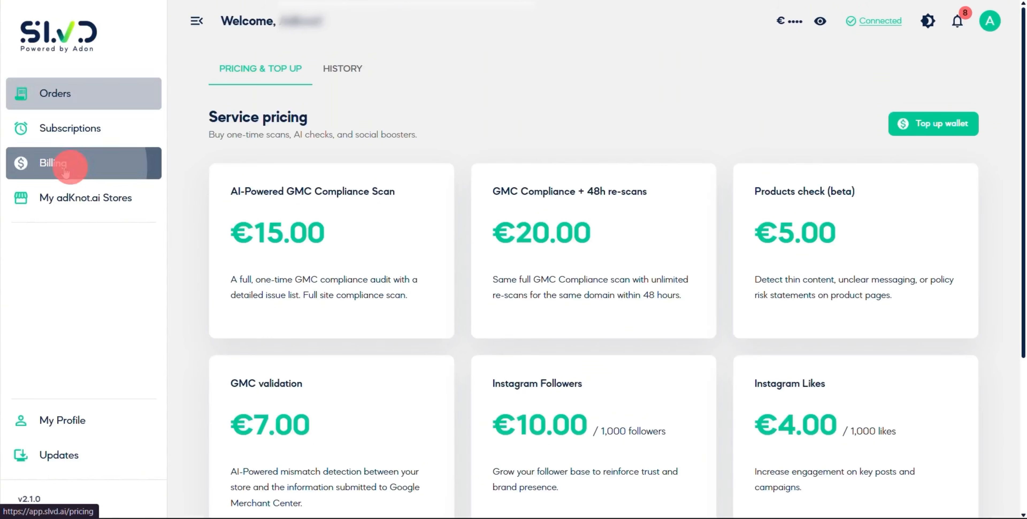
left_click(941, 128)
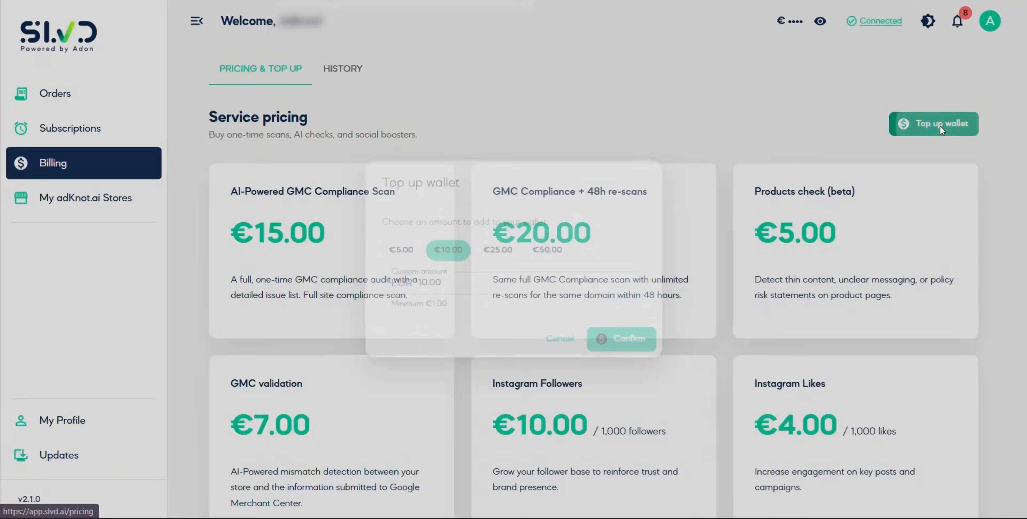
left_click(553, 262)
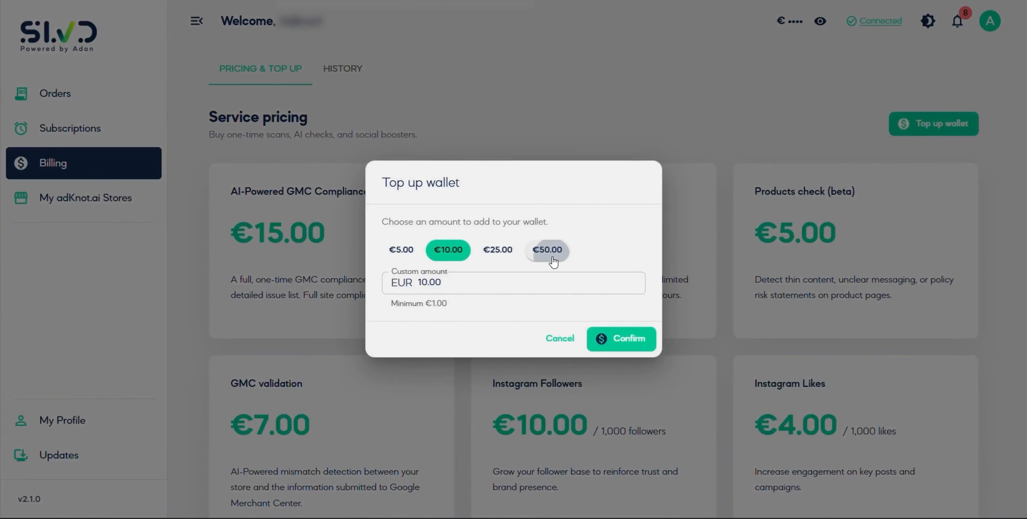
left_click(603, 342)
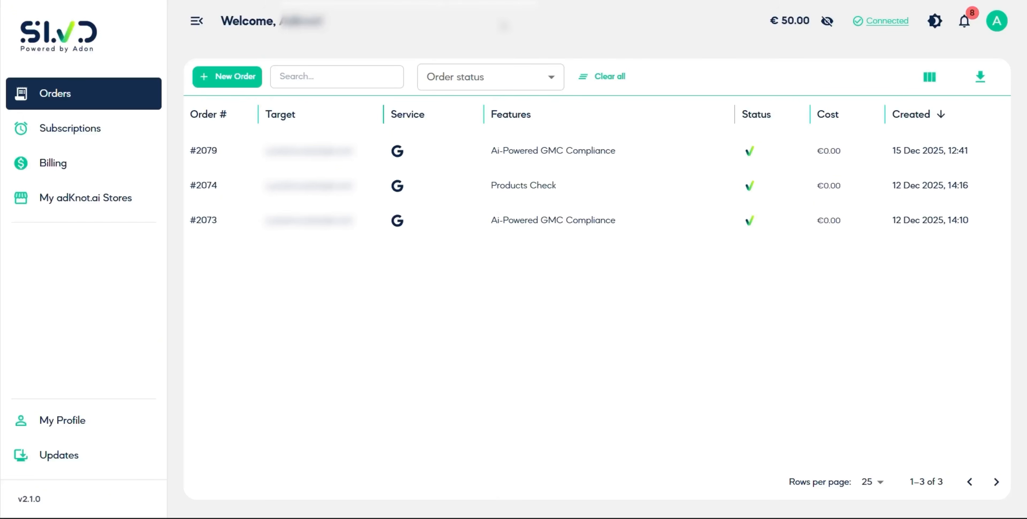
double_click(783, 21)
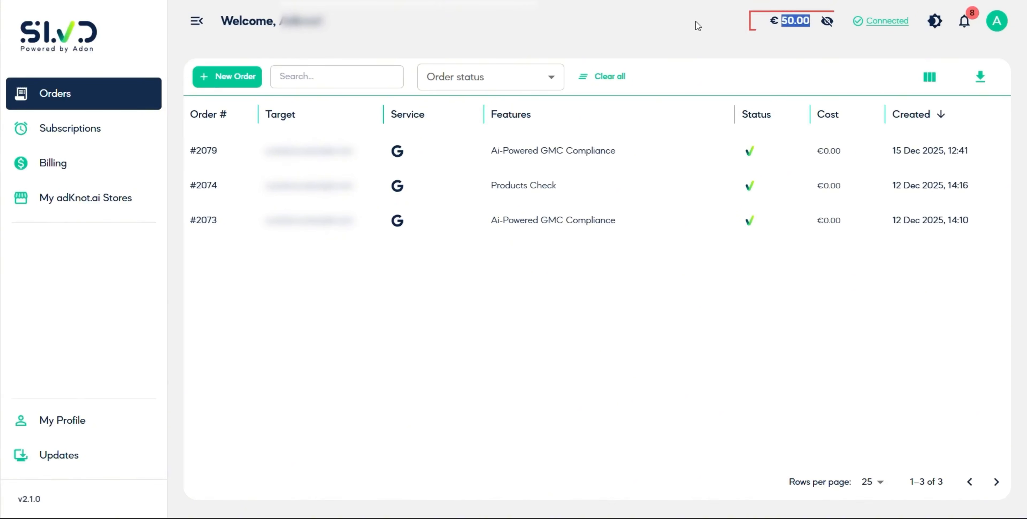